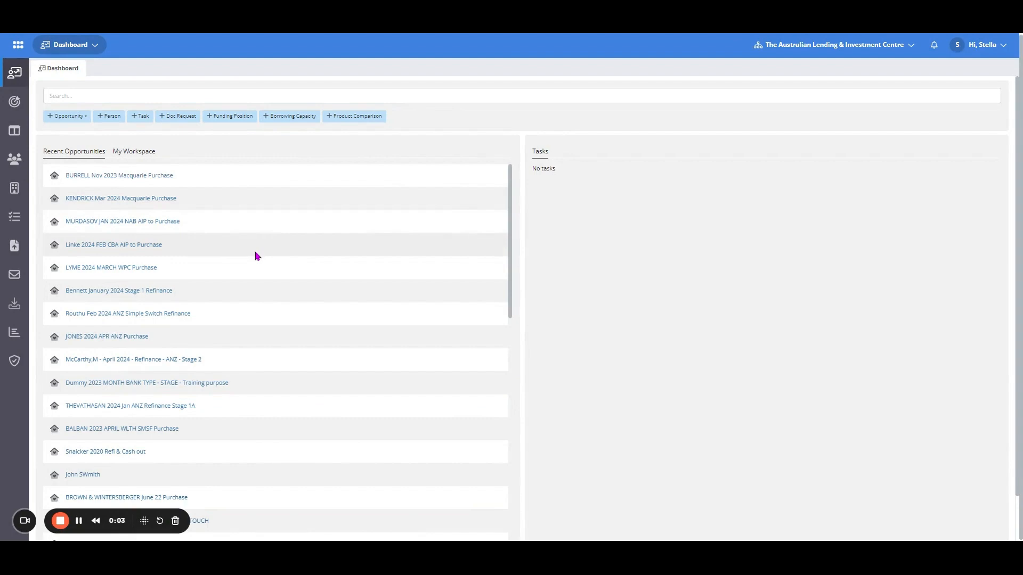
Open the Dummy 2023 training opportunity and generate a Credit Guide disclosure, appending the privacy consent to it
{"action": "left_click", "coordinate": [138, 384]}
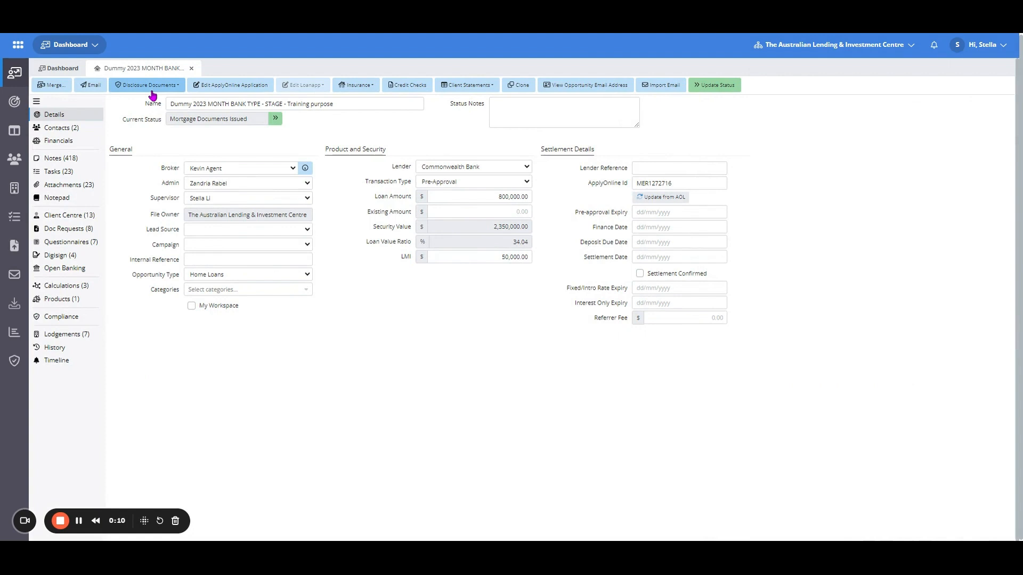
{"action": "left_click", "coordinate": [153, 90]}
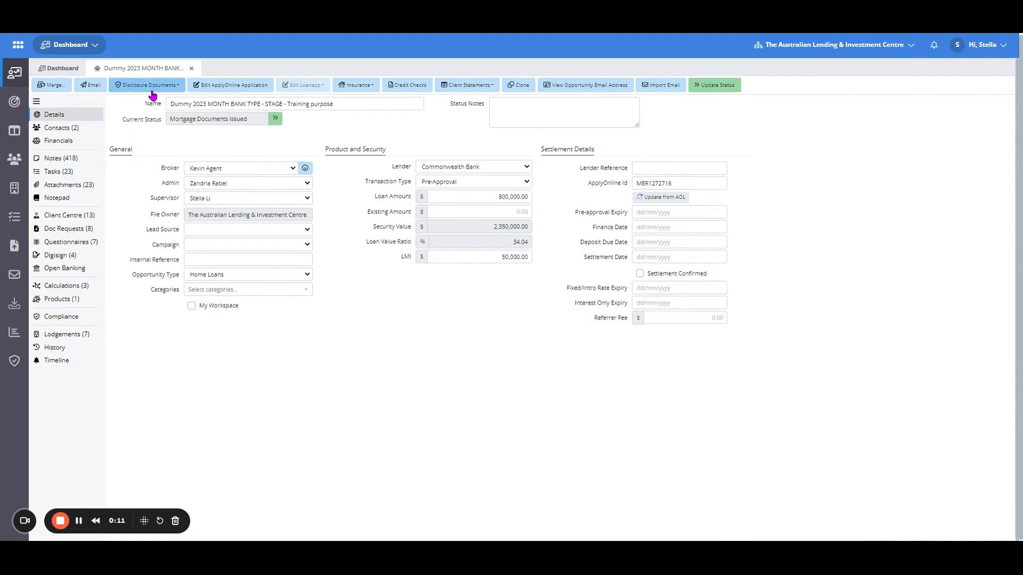
{"action": "left_click", "coordinate": [151, 86]}
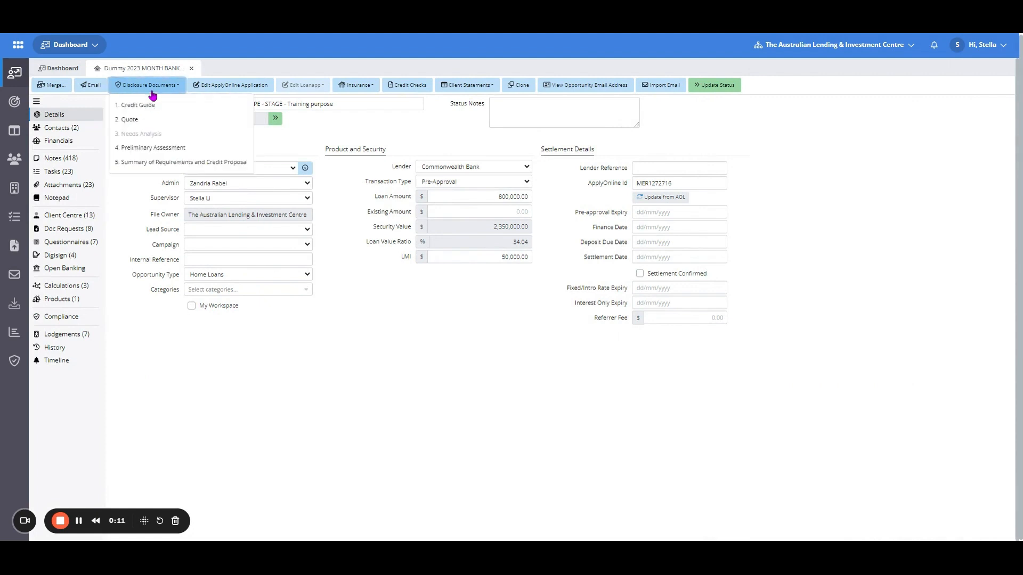
{"action": "left_click", "coordinate": [187, 106]}
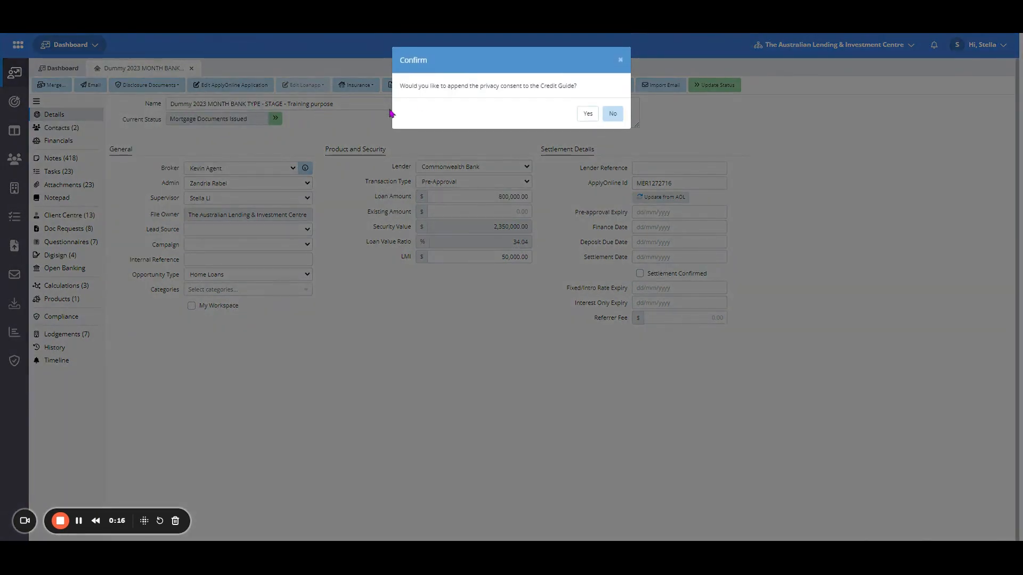
{"action": "left_click", "coordinate": [587, 120]}
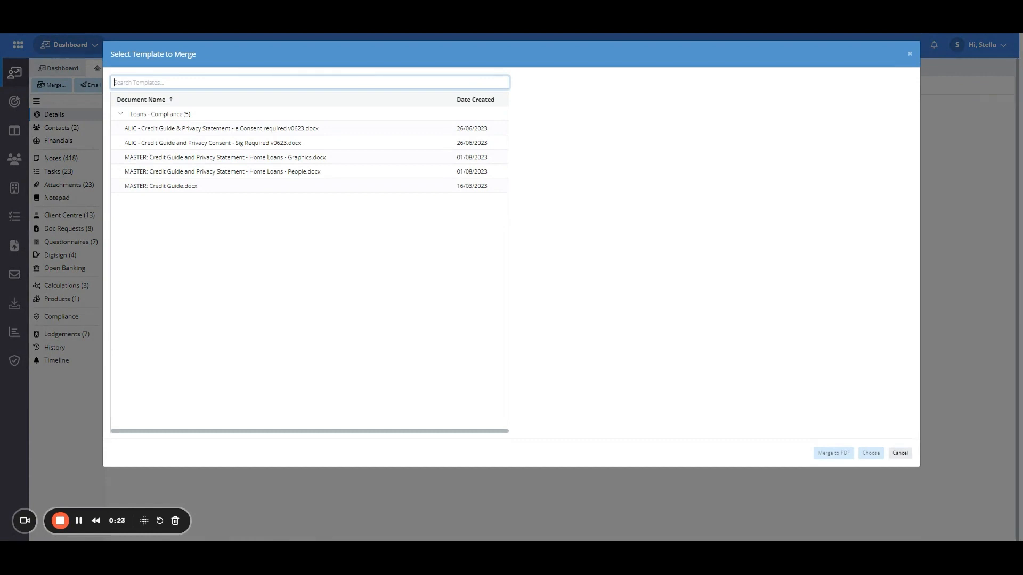
Preview the pages of the ALIC Credit Guide & Privacy Statement e Consent template
{"action": "left_click", "coordinate": [345, 131]}
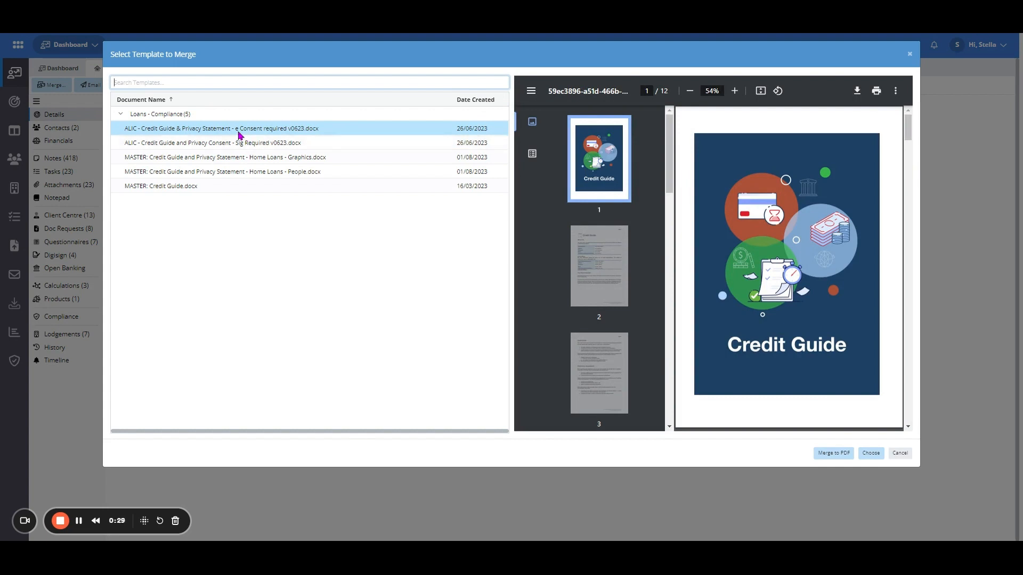
{"action": "left_click_drag", "start_coordinate": [667, 164], "coordinate": [665, 415]}
{"action": "left_click", "coordinate": [599, 367]}
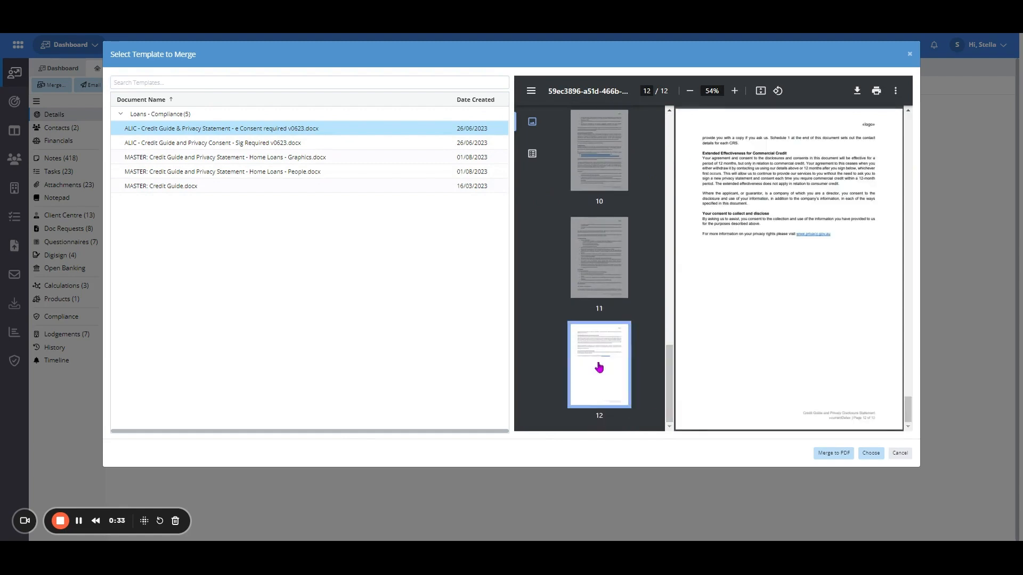
{"action": "left_click", "coordinate": [605, 288]}
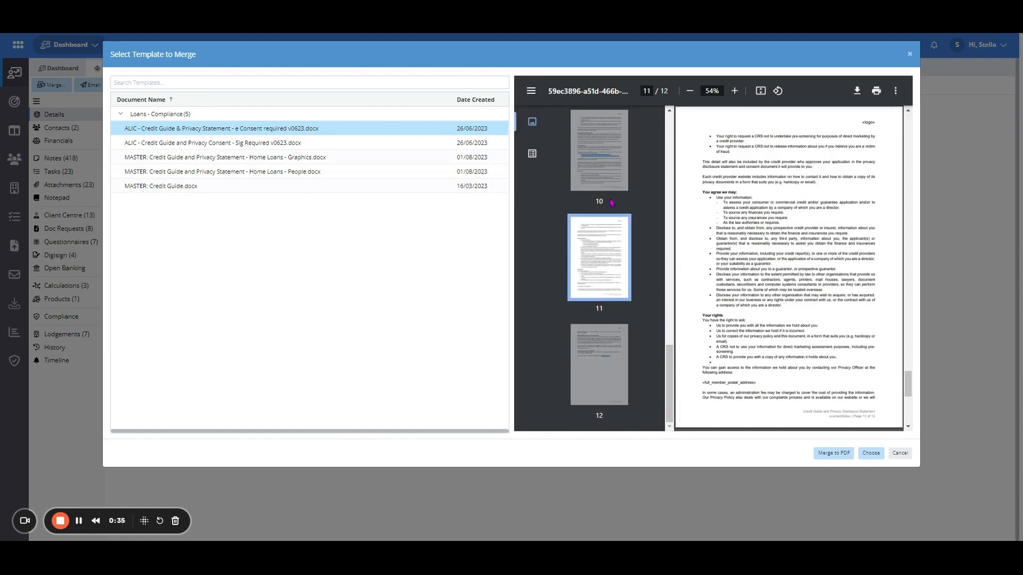
{"action": "left_click", "coordinate": [590, 154]}
{"action": "scroll", "coordinate": [605, 176], "scroll_direction": "up", "scroll_amount": 3}
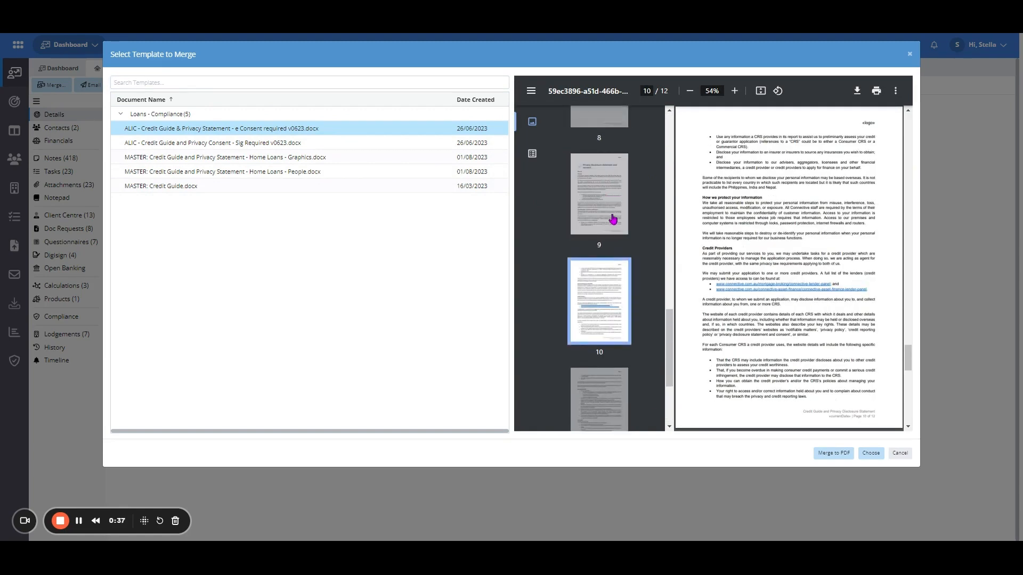
{"action": "left_click", "coordinate": [613, 219]}
Select the ALIC Credit Guide and Privacy Consent - Sig Required v0623 template, review its pages, and merge it to PDF
{"action": "left_click", "coordinate": [292, 143]}
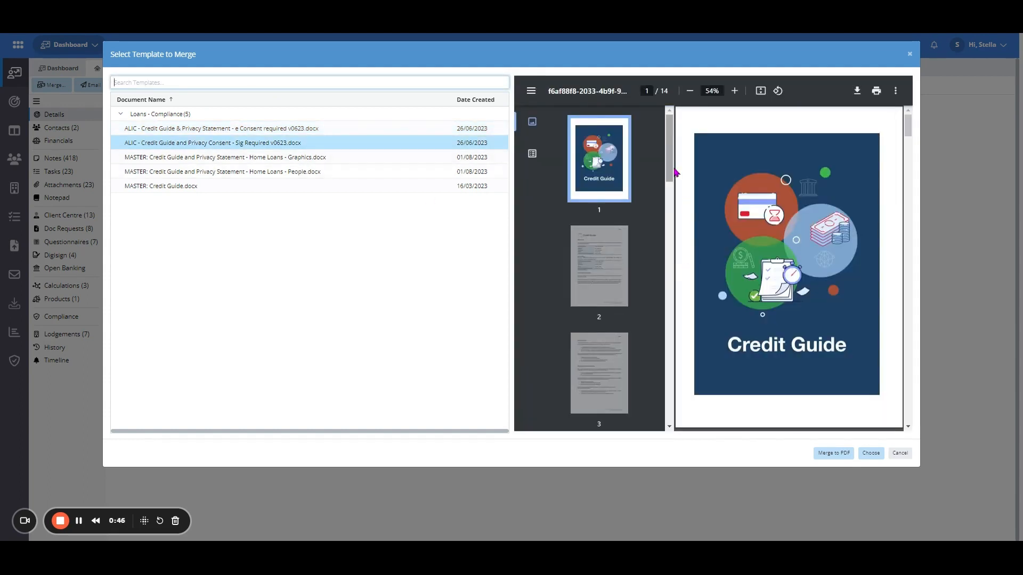
{"action": "left_click_drag", "start_coordinate": [672, 171], "coordinate": [673, 418]}
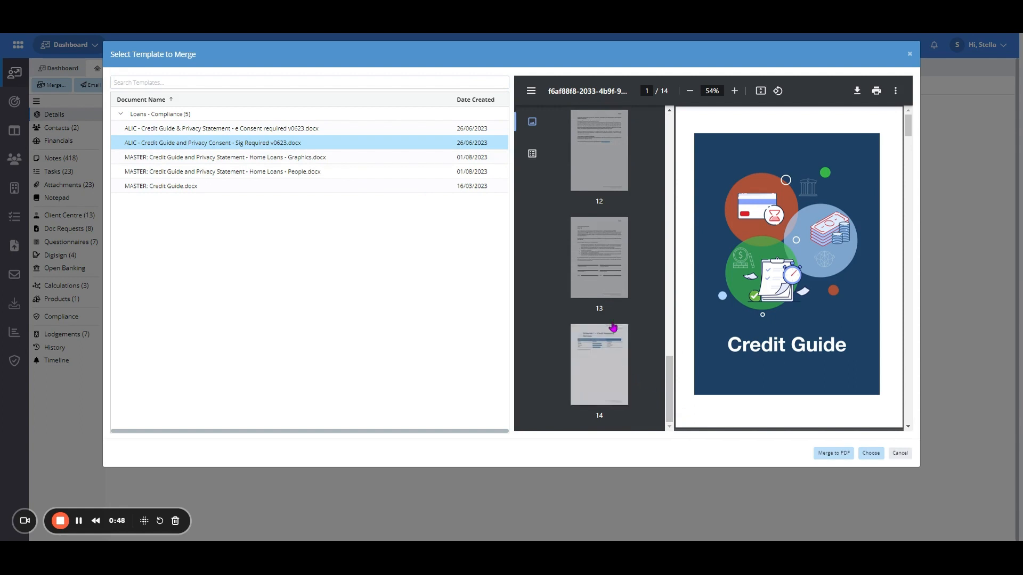
{"action": "left_click", "coordinate": [606, 278]}
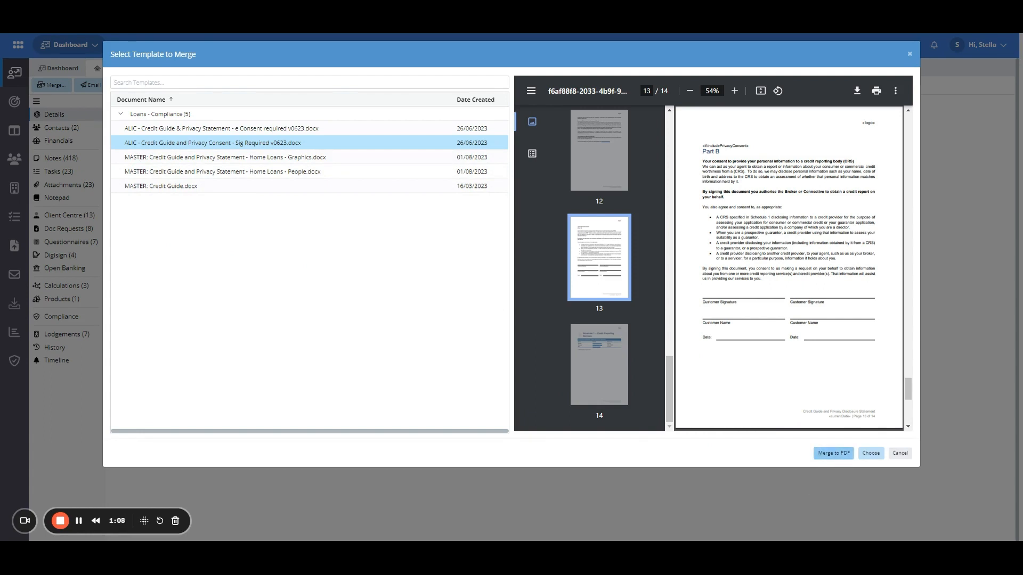
{"action": "left_click", "coordinate": [840, 457]}
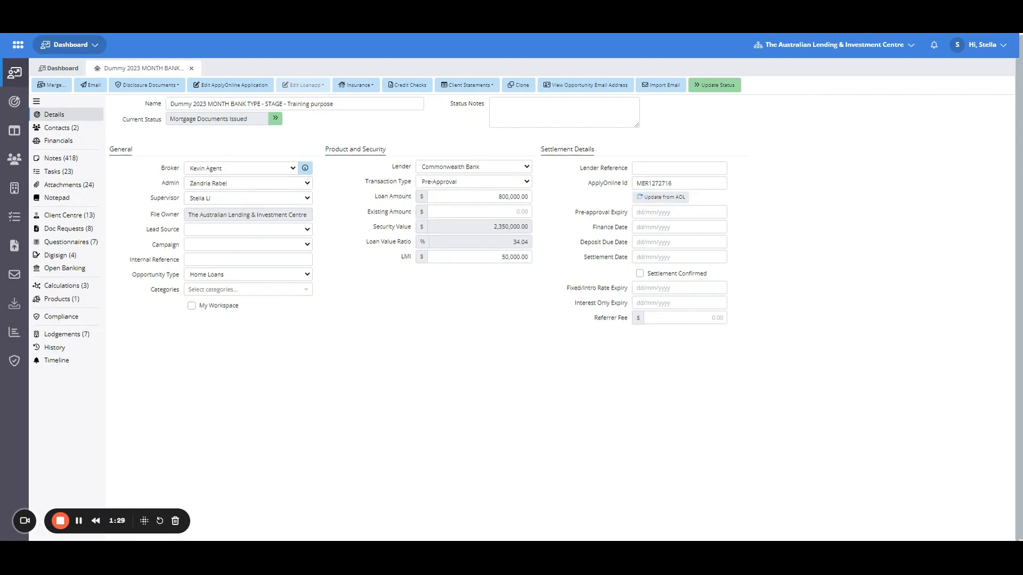
Open the opportunity's attachments, sort them by creation date and select the newly merged PDF
{"action": "left_click", "coordinate": [69, 187]}
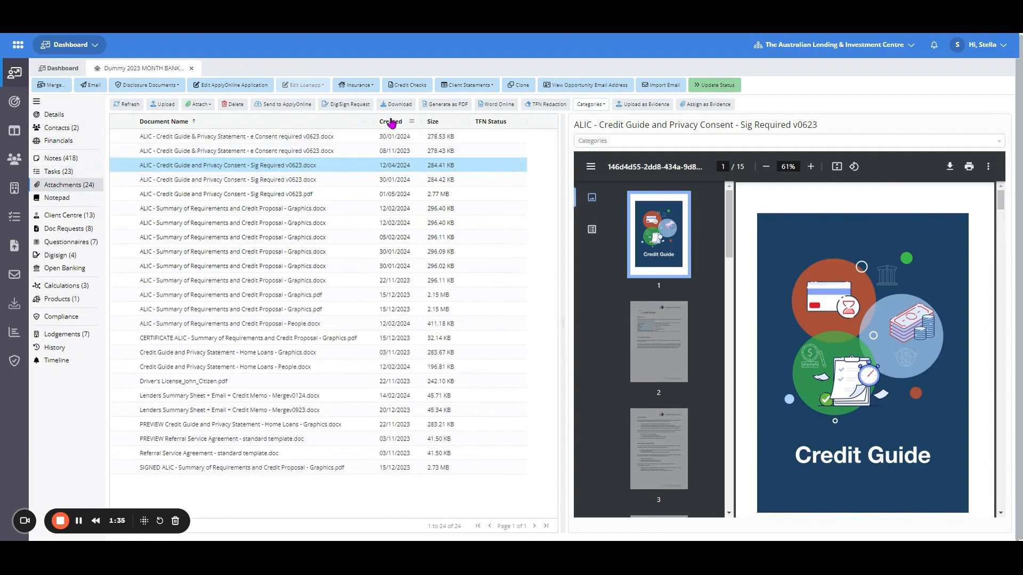
{"action": "left_click", "coordinate": [393, 121]}
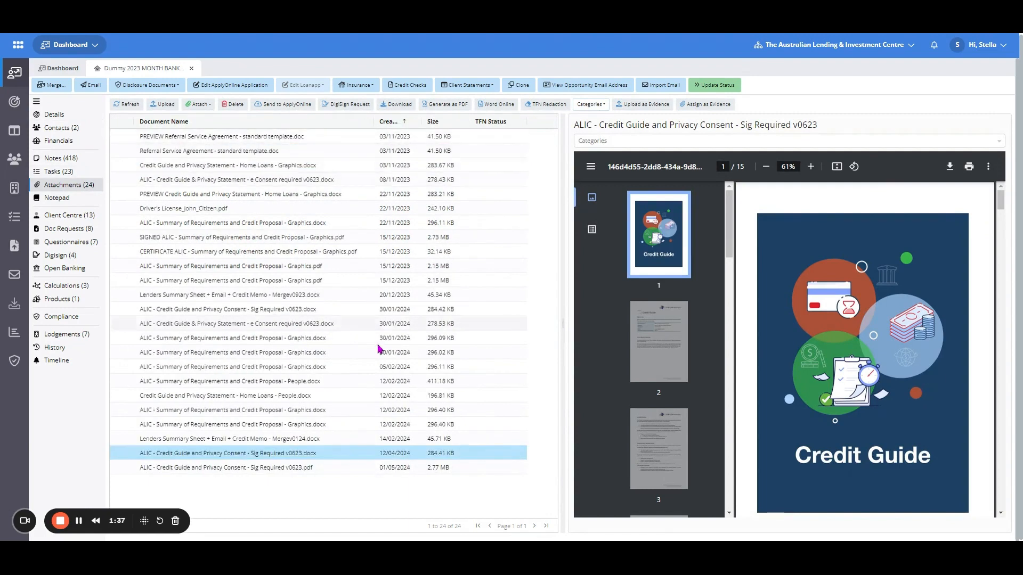
{"action": "left_click", "coordinate": [337, 468]}
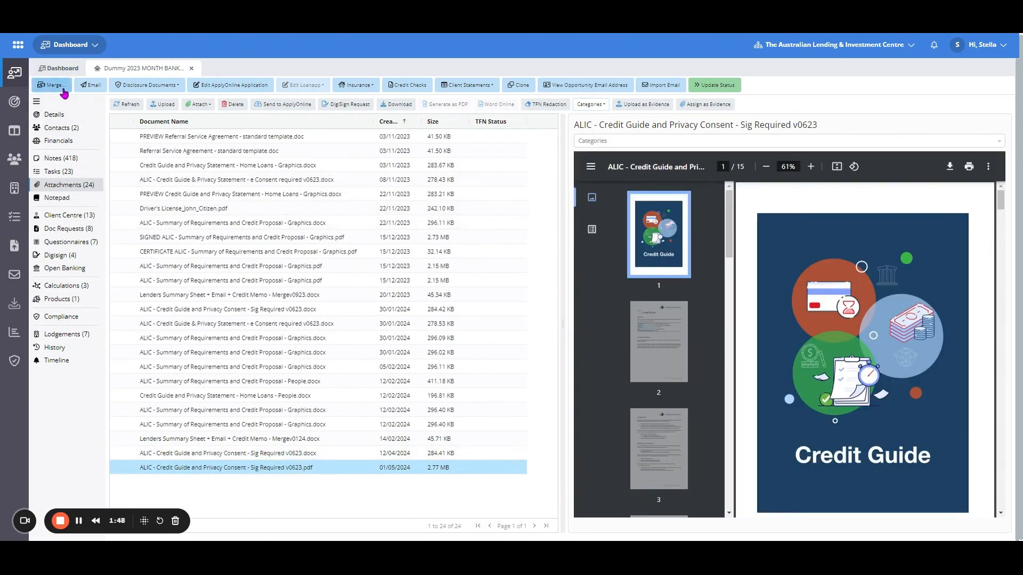
Open the merge template selection, search for "summary" and select ALIC - Summary of Requirements and Credit Proposal - People.docx
{"action": "left_click", "coordinate": [63, 114]}
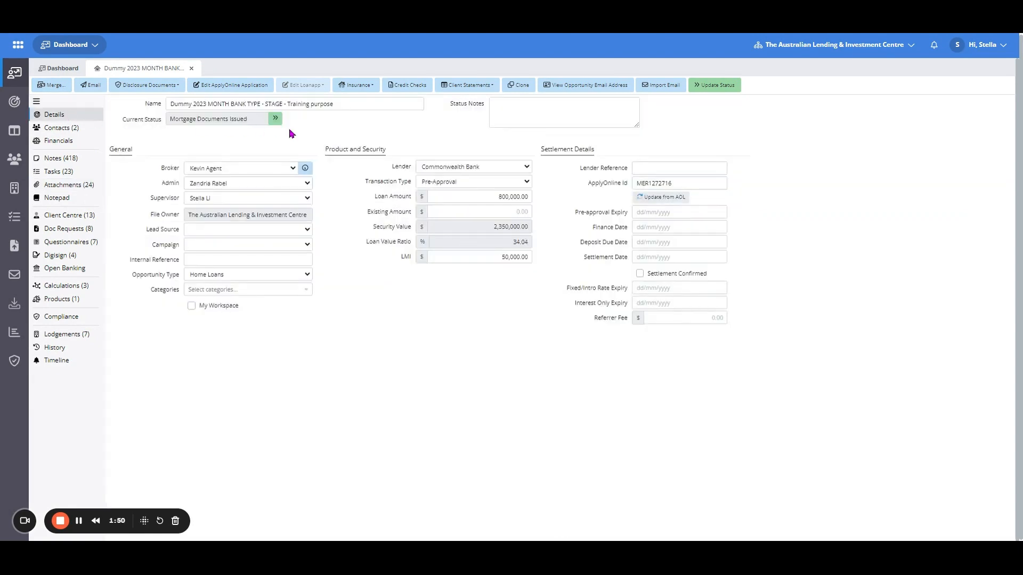
{"action": "left_click", "coordinate": [65, 88]}
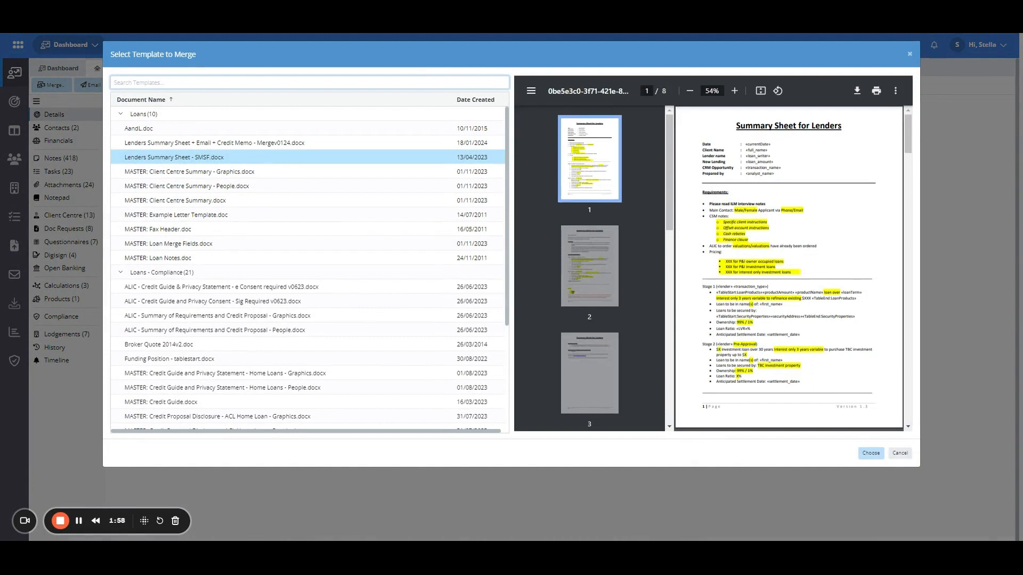
{"action": "type", "text": "credit"}
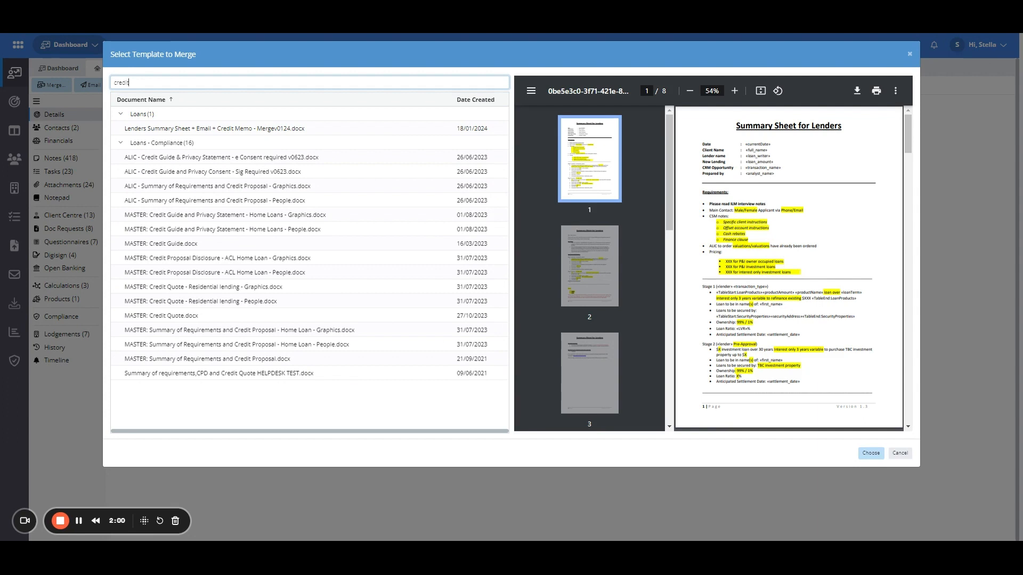
{"action": "left_click", "coordinate": [314, 157]}
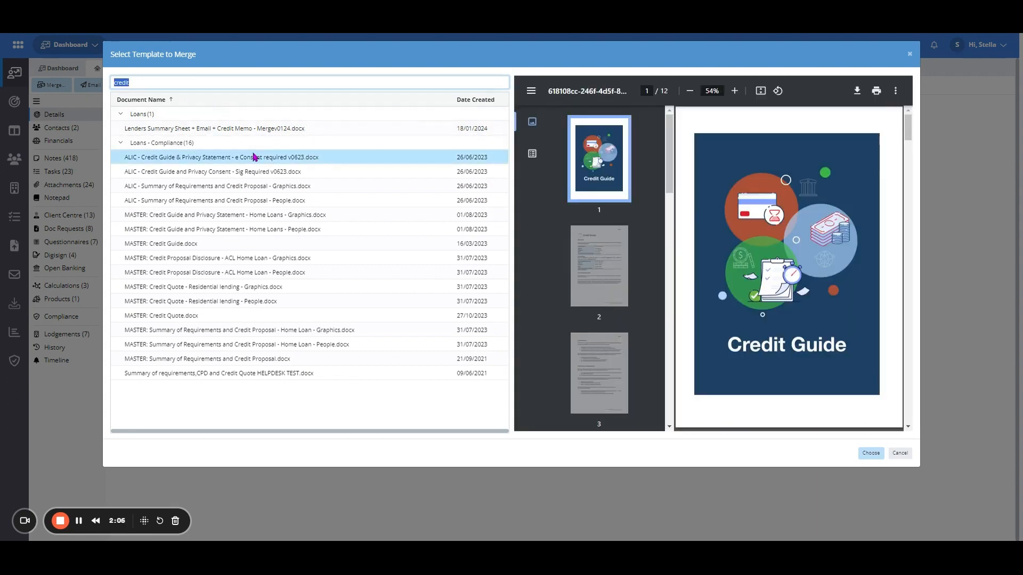
{"action": "type", "text": "summary"}
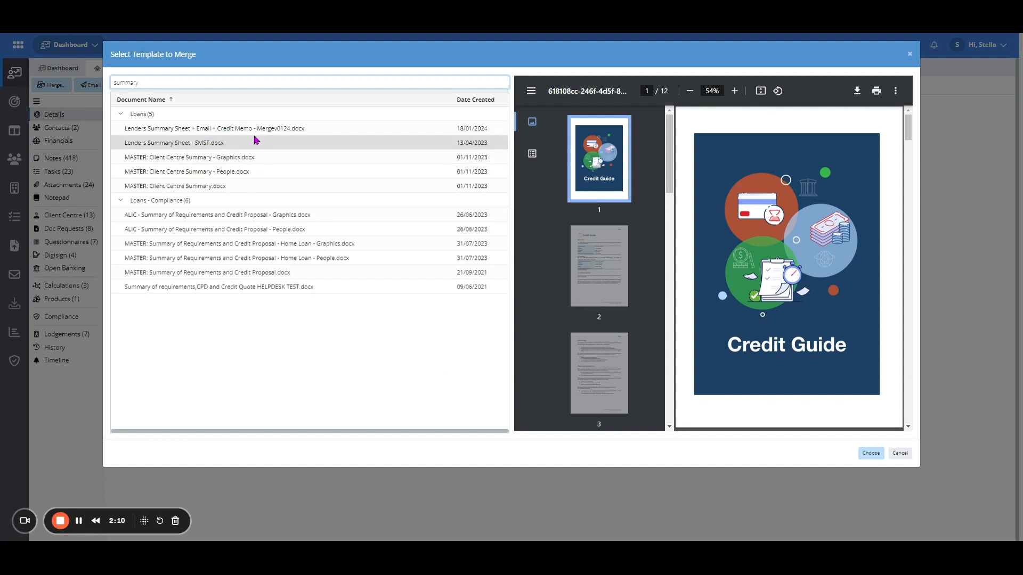
{"action": "left_click", "coordinate": [235, 219]}
{"action": "left_click", "coordinate": [301, 232]}
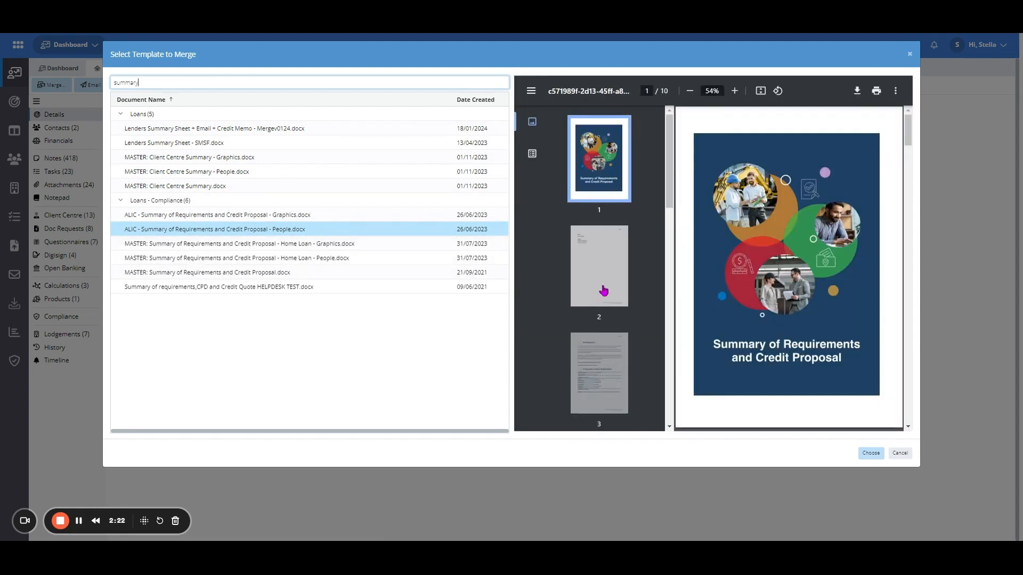
Preview the template's pages and merge it into the opportunity as a document
{"action": "left_click", "coordinate": [613, 304]}
{"action": "left_click", "coordinate": [608, 352]}
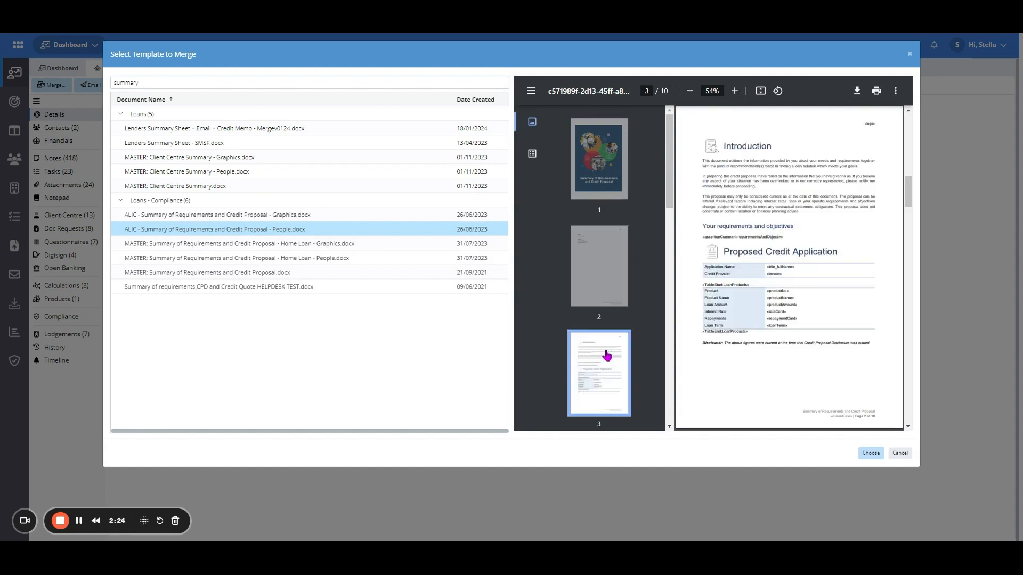
{"action": "left_click_drag", "start_coordinate": [670, 188], "coordinate": [665, 406]}
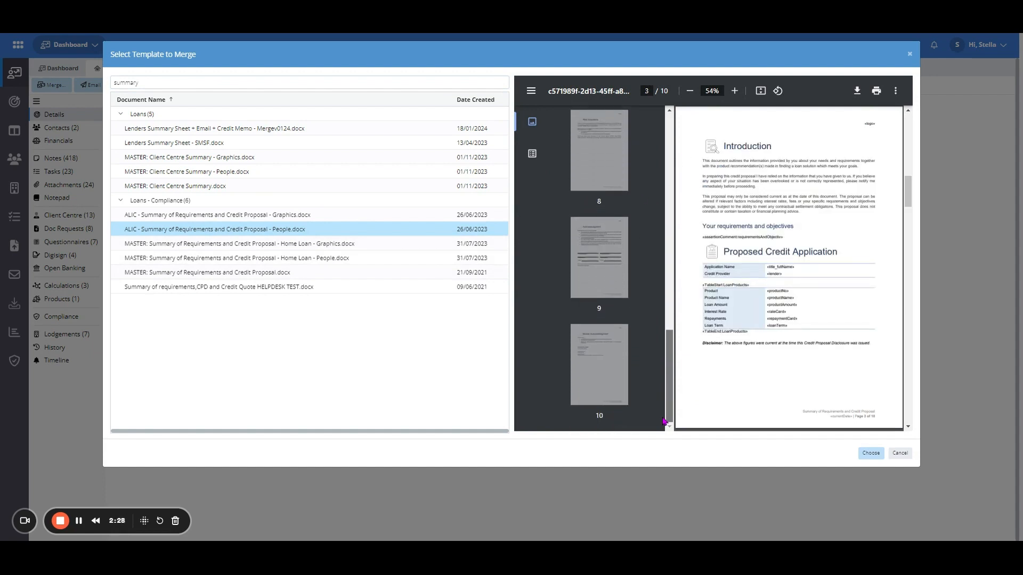
{"action": "left_click", "coordinate": [606, 275]}
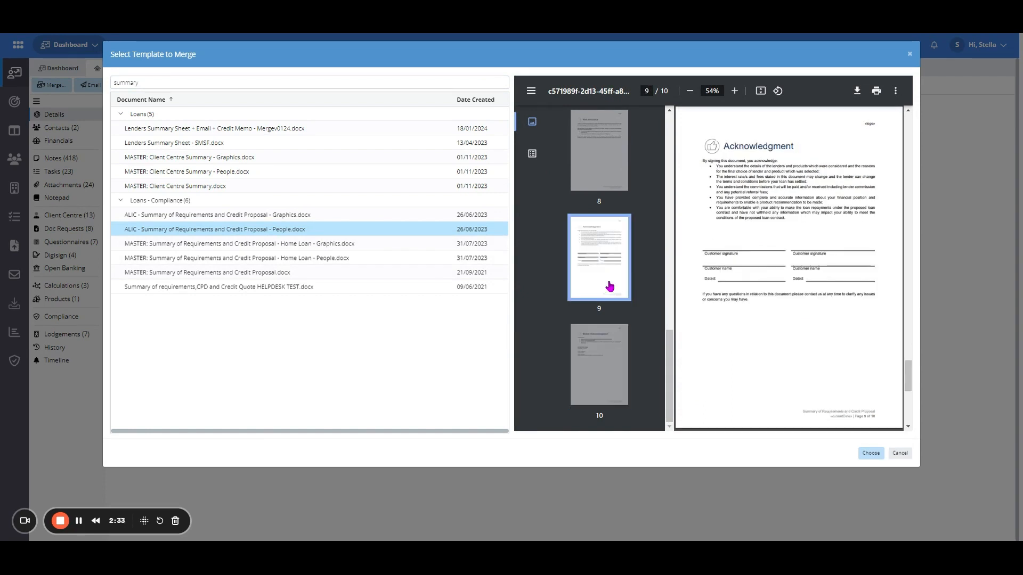
{"action": "left_click", "coordinate": [870, 453]}
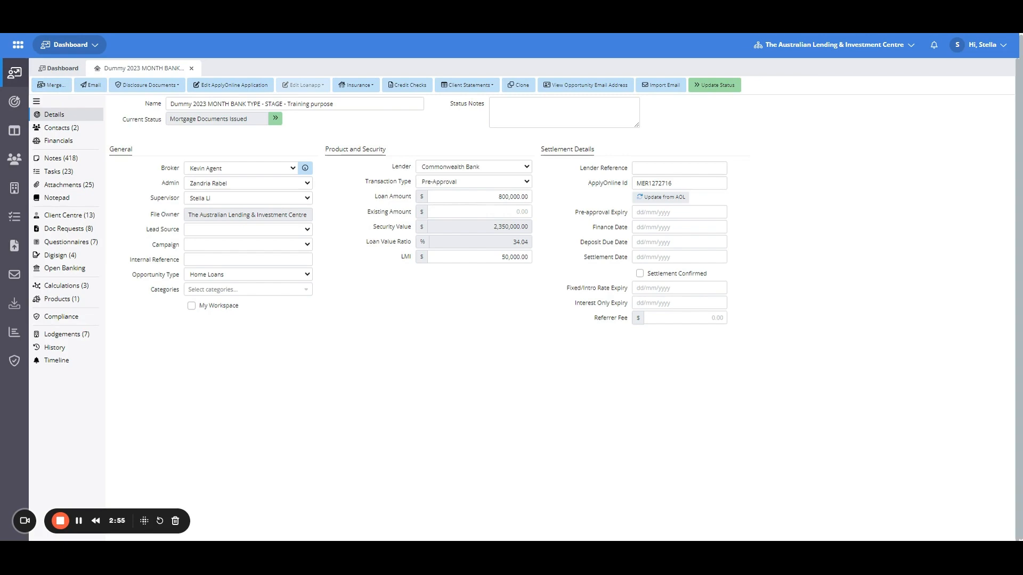
Open the attachments, sort by creation date and document name, and select the new Summary of Requirements People document
{"action": "left_click", "coordinate": [78, 185]}
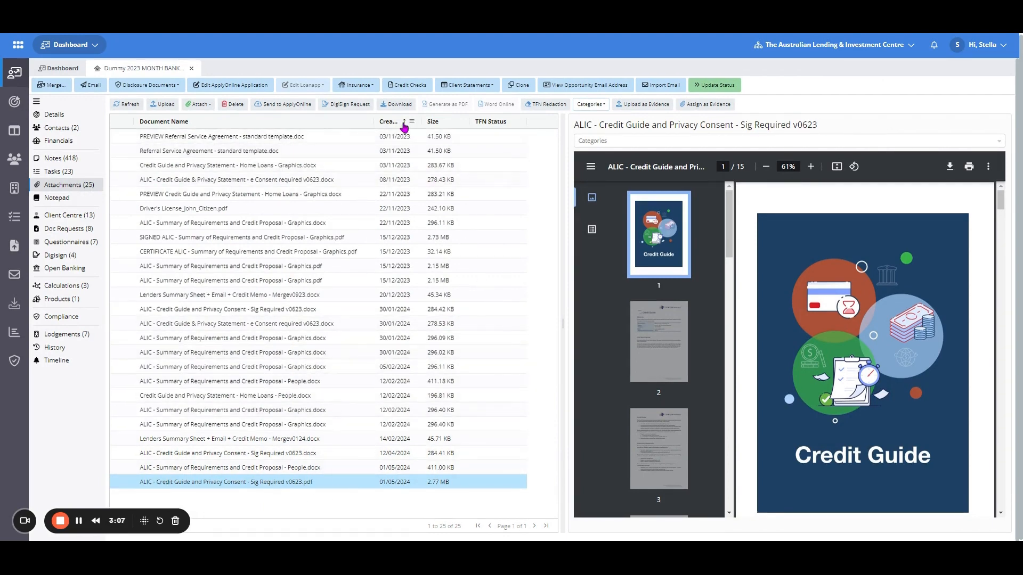
{"action": "left_click", "coordinate": [395, 122]}
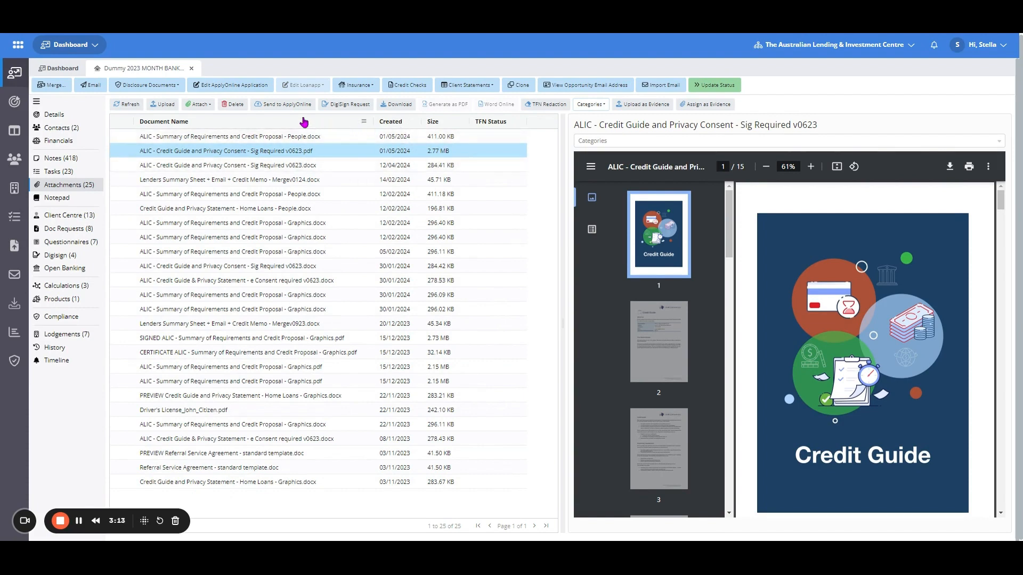
{"action": "left_click", "coordinate": [322, 126]}
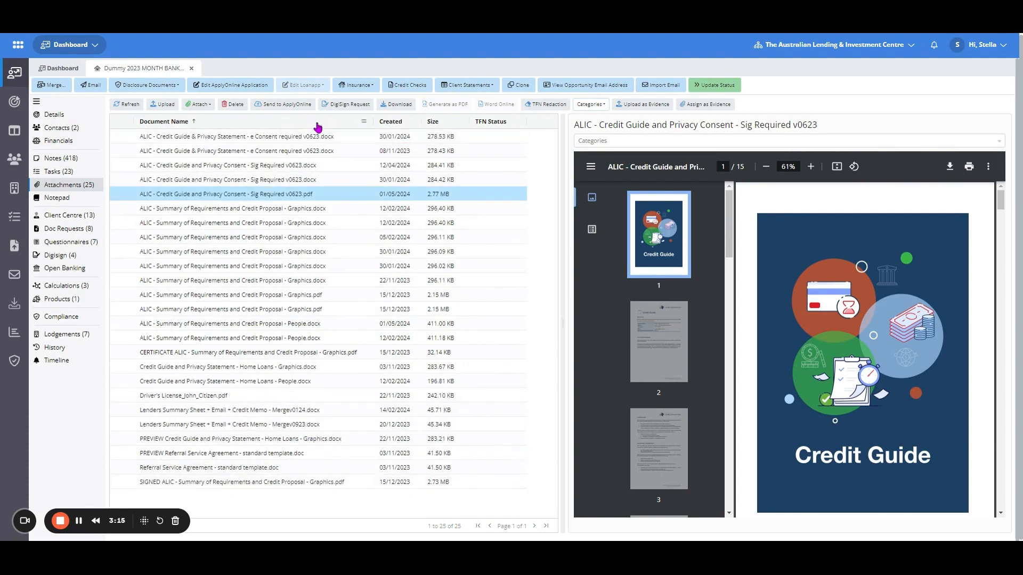
{"action": "left_click", "coordinate": [318, 126]}
{"action": "left_click", "coordinate": [318, 126]}
{"action": "left_click", "coordinate": [320, 137]}
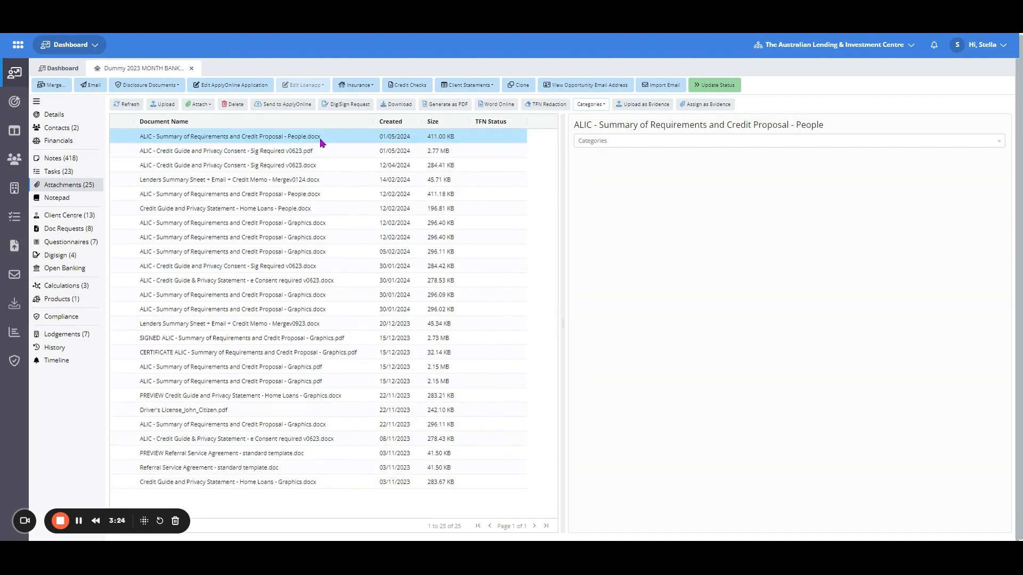